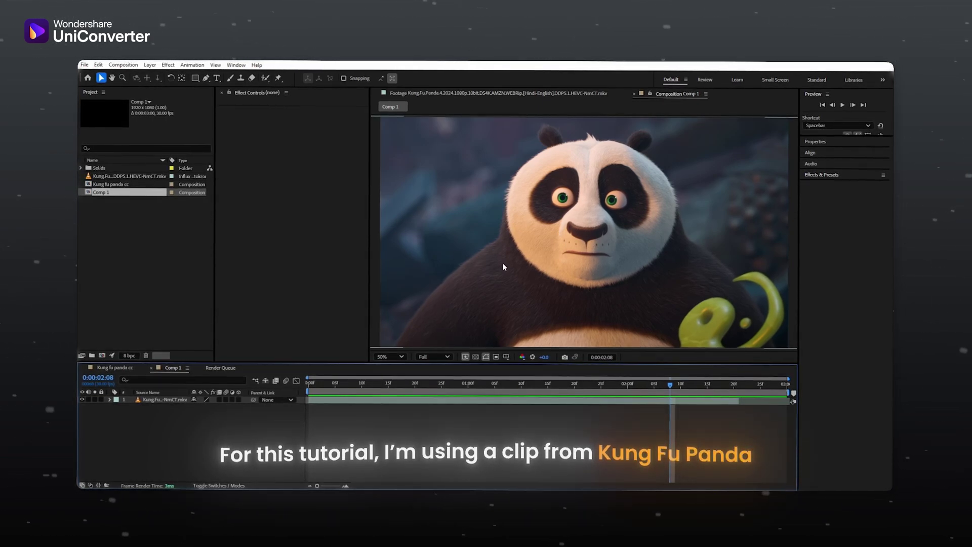
Create a new adjustment layer and search Effects & Presets for the S_Glow effect.
{"action": "right_click", "coordinate": [208, 425]}
{"action": "mouse_move", "coordinate": [258, 320]}
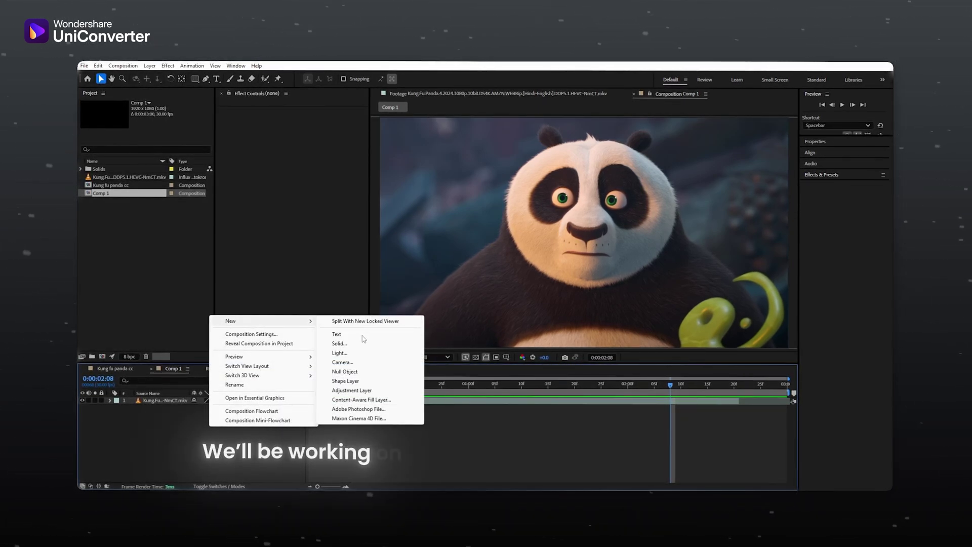
{"action": "left_click", "coordinate": [352, 391]}
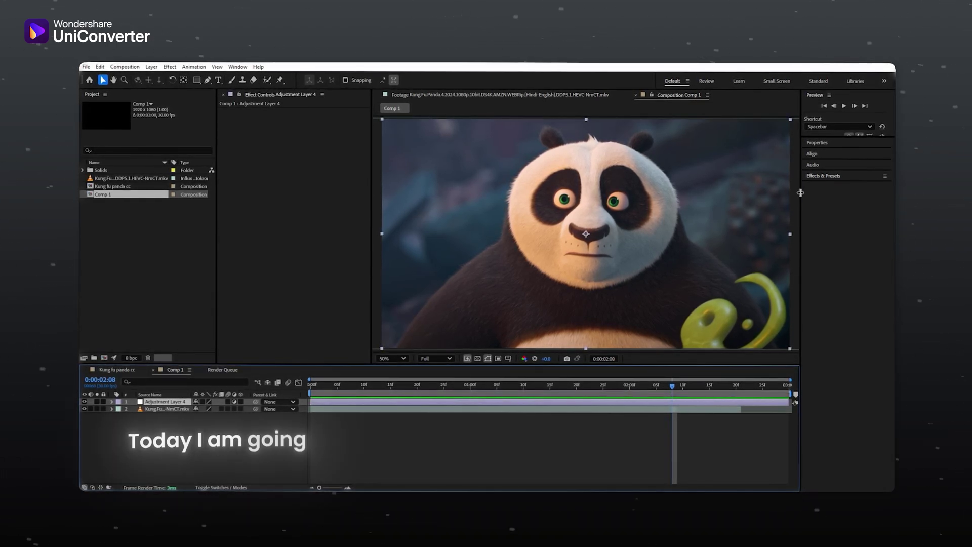
{"action": "left_click", "coordinate": [824, 175]}
{"action": "left_click", "coordinate": [831, 185]}
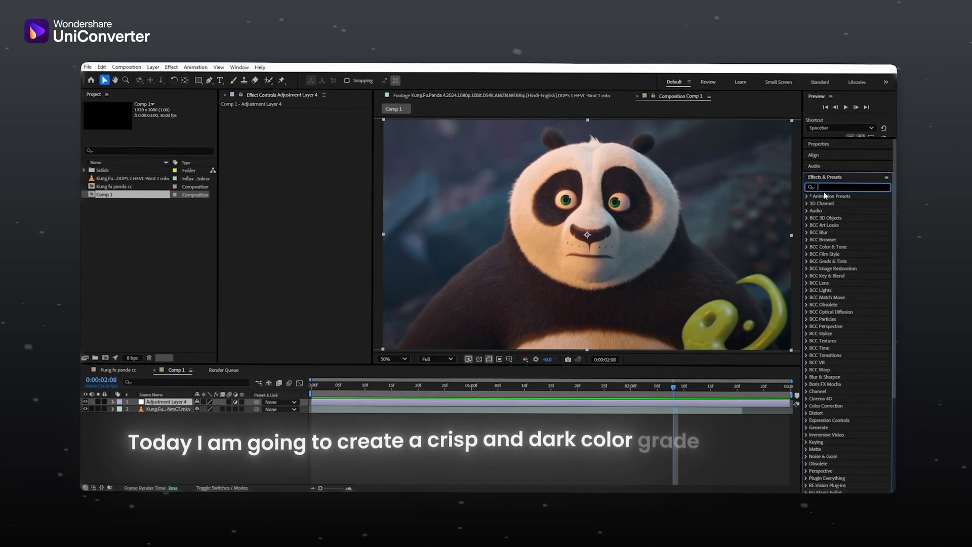
{"action": "type", "text": "glow"}
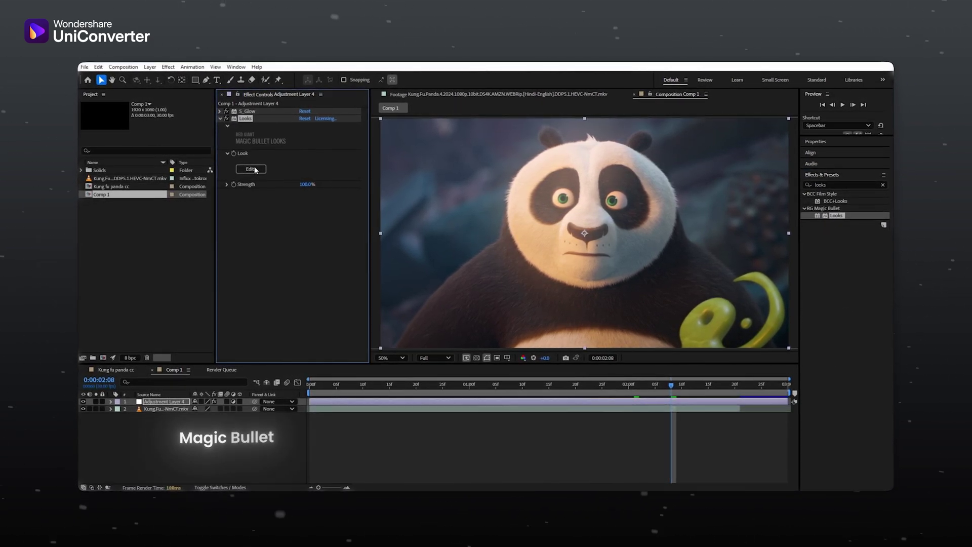
Launch the Magic Bullet Looks editor from the effect's Edit button on the adjustment layer.
{"action": "left_click", "coordinate": [253, 166]}
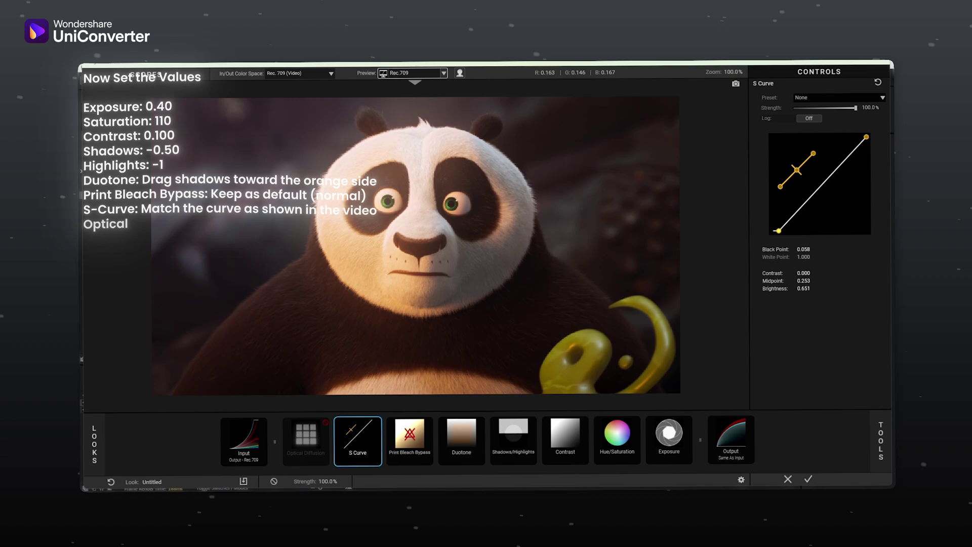
Set Optical Diffusion to density 10 and size 500.
{"action": "left_click", "coordinate": [304, 436]}
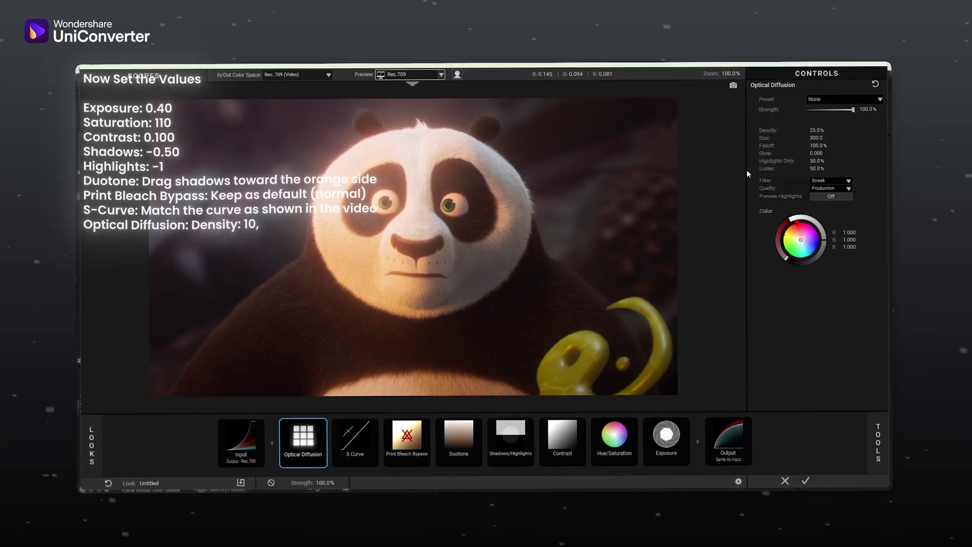
{"action": "double_click", "coordinate": [824, 129]}
{"action": "type", "text": "10"}
{"action": "key", "text": "Tab"}
{"action": "type", "text": "500"}
{"action": "key", "text": "Return"}
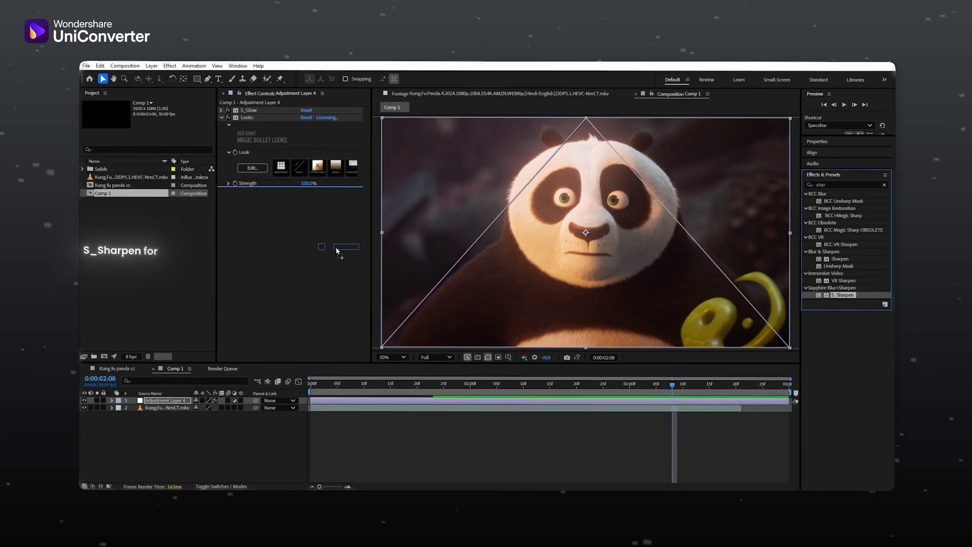
Set S_Sharpen to sharpen amount 0.500 and small detail size 5.
{"action": "left_click", "coordinate": [223, 119]}
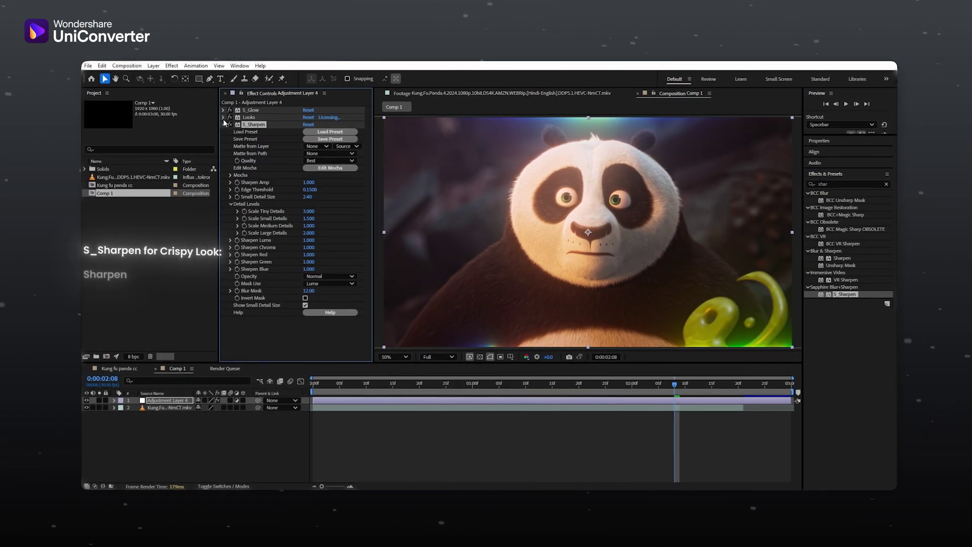
{"action": "left_click", "coordinate": [308, 183]}
{"action": "type", "text": "0.5"}
{"action": "key", "text": "Return"}
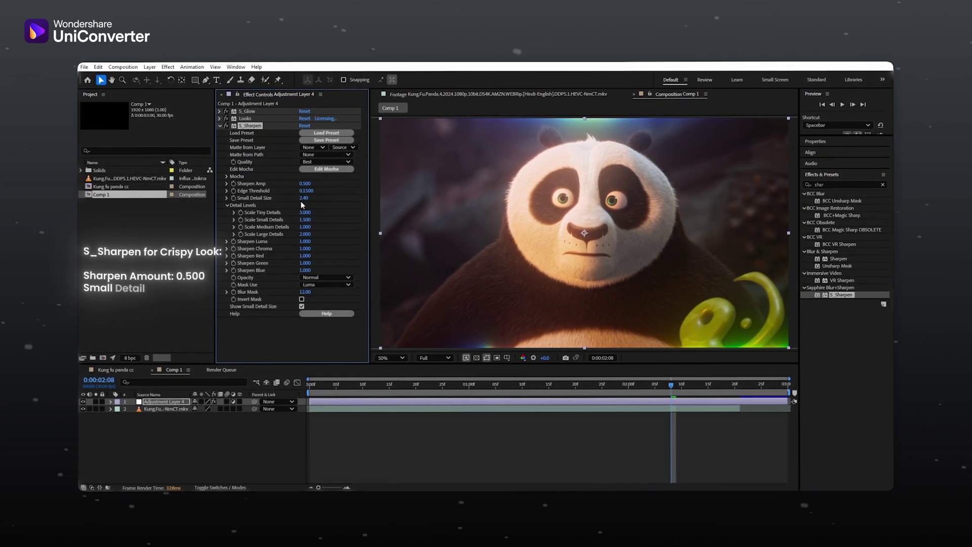
{"action": "left_click", "coordinate": [302, 197]}
{"action": "type", "text": "5"}
{"action": "key", "text": "Return"}
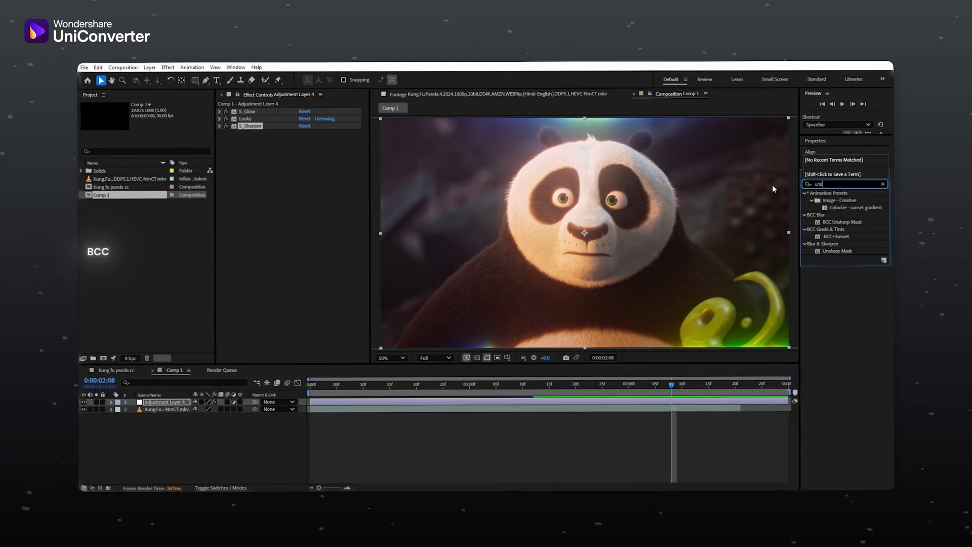
Add BCC Unsharp Mask with radius 15 and amount 12.
{"action": "left_click", "coordinate": [302, 180]}
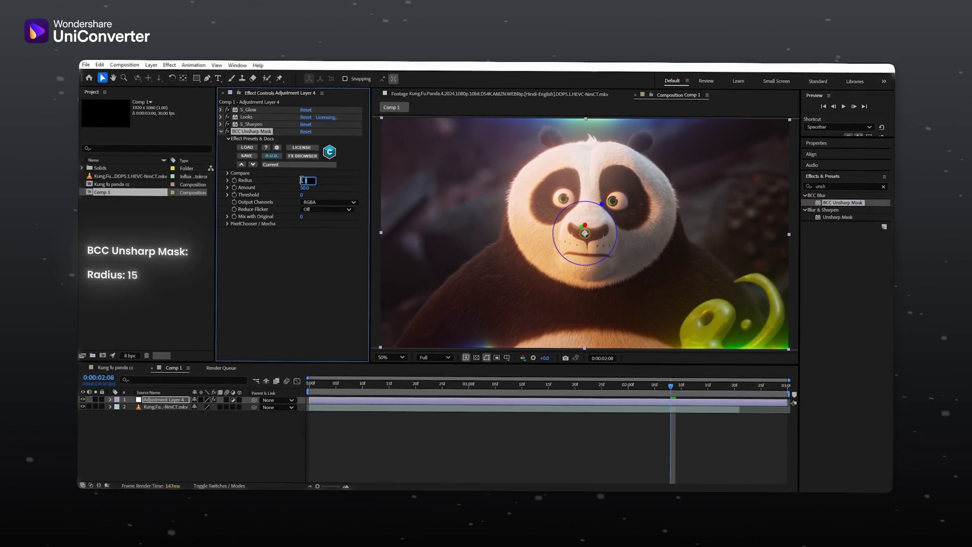
{"action": "type", "text": "15"}
{"action": "key", "text": "Tab"}
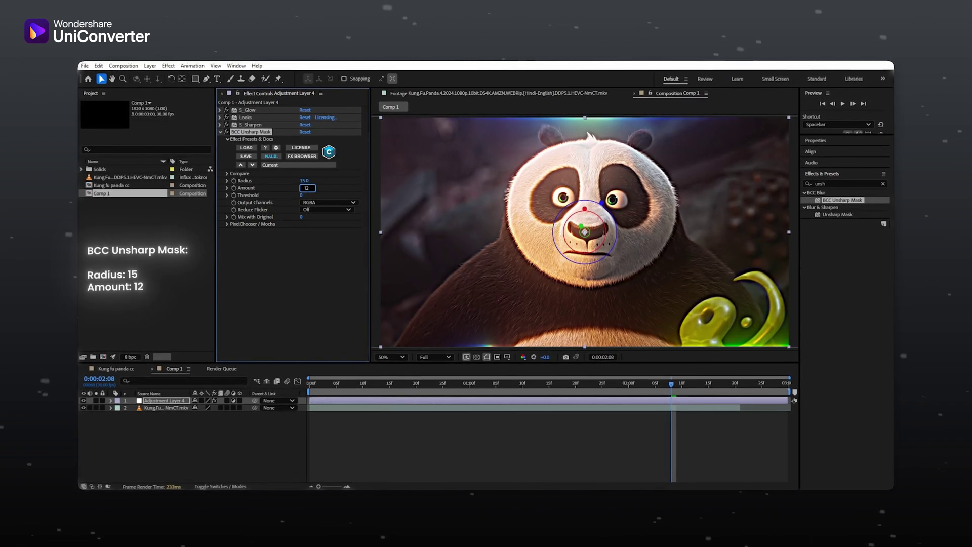
{"action": "type", "text": "12"}
{"action": "key", "text": "Return"}
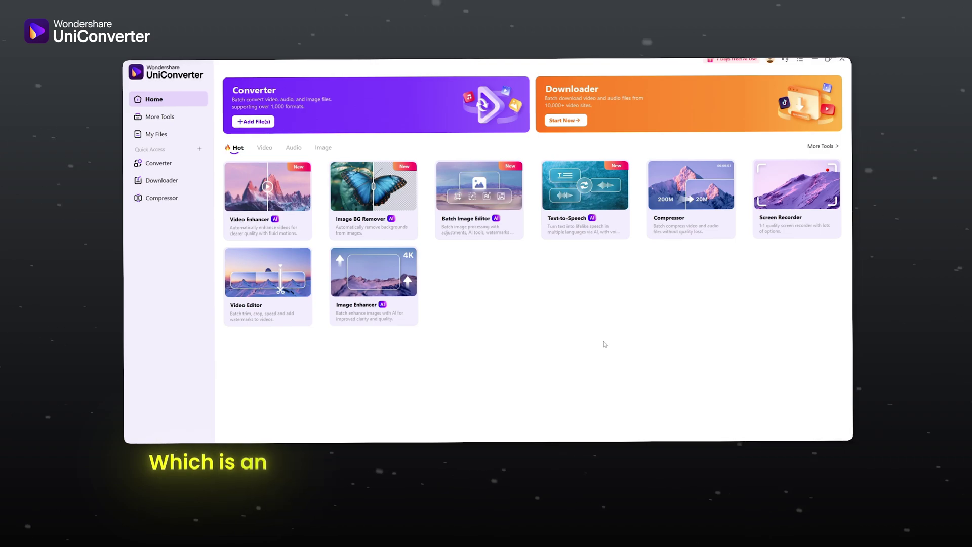
{"action": "left_click", "coordinate": [264, 147]}
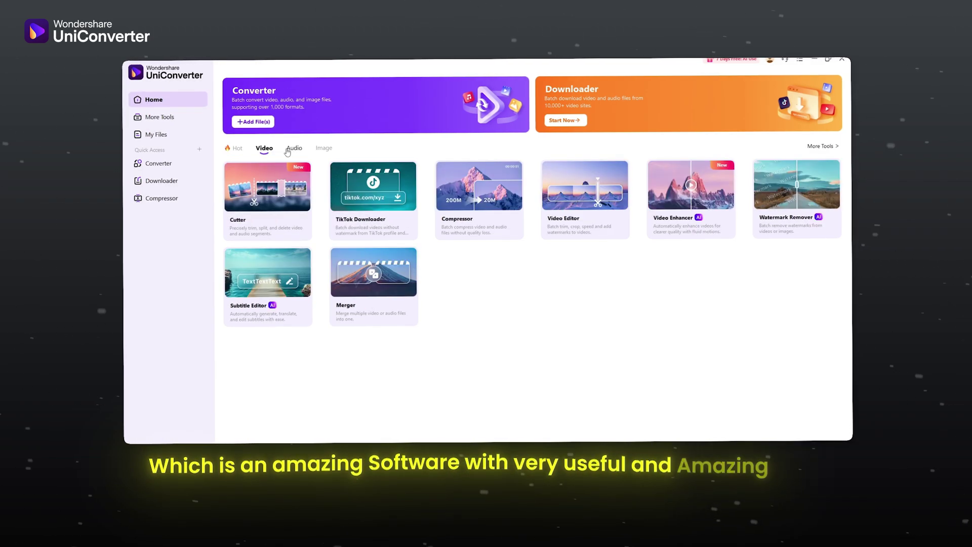
{"action": "left_click", "coordinate": [287, 149]}
{"action": "left_click", "coordinate": [322, 148]}
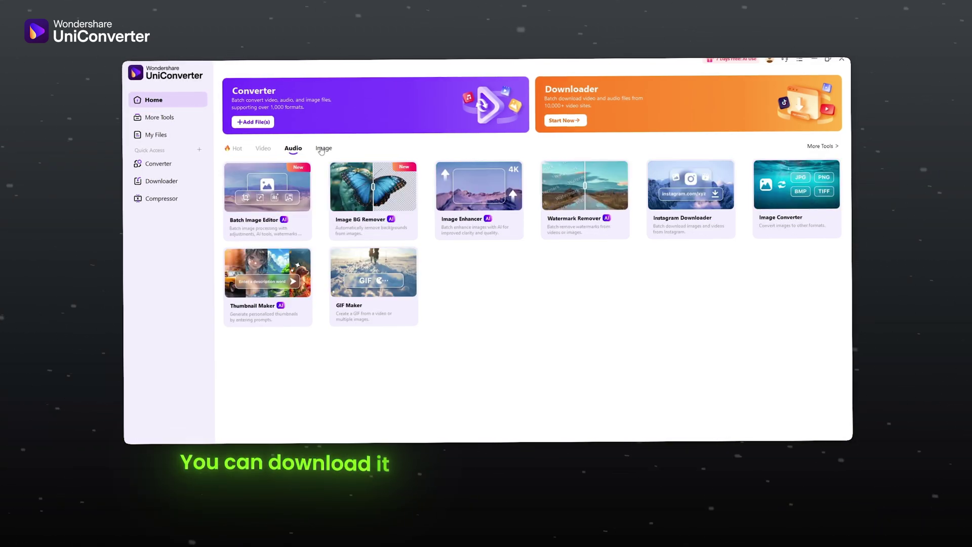
{"action": "left_click", "coordinate": [237, 148]}
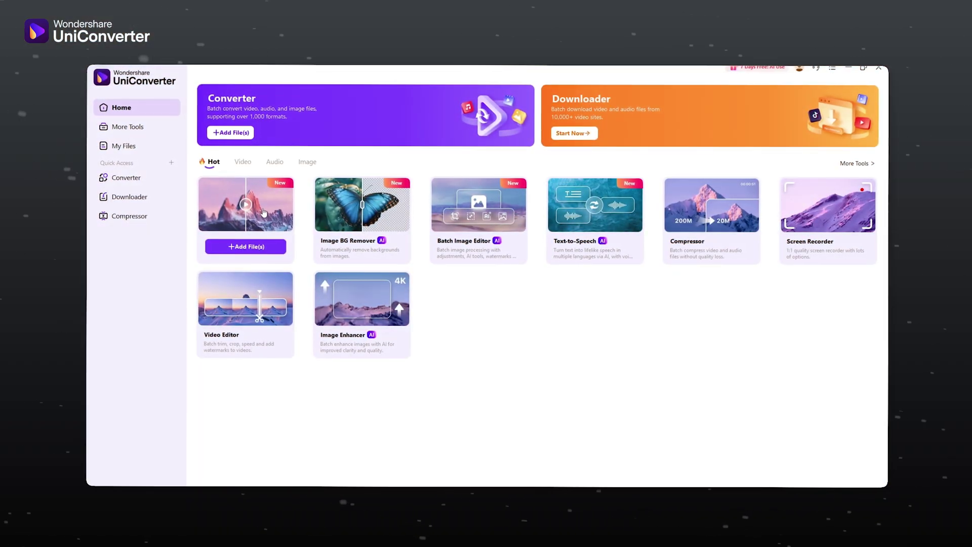
Enter the AI Video Enhancer and choose the Anime Enhancement model for the panda clip.
{"action": "left_click", "coordinate": [264, 213]}
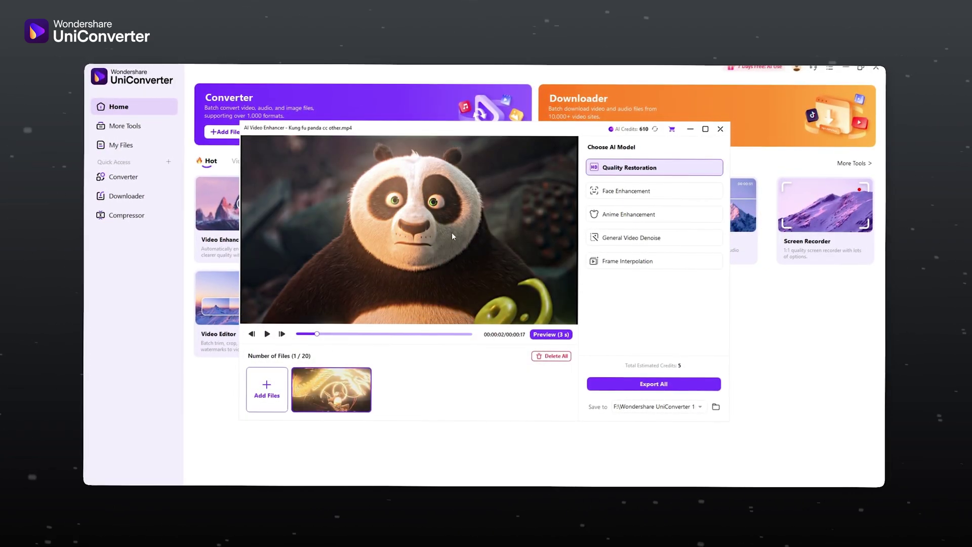
{"action": "mouse_move", "coordinate": [626, 191]}
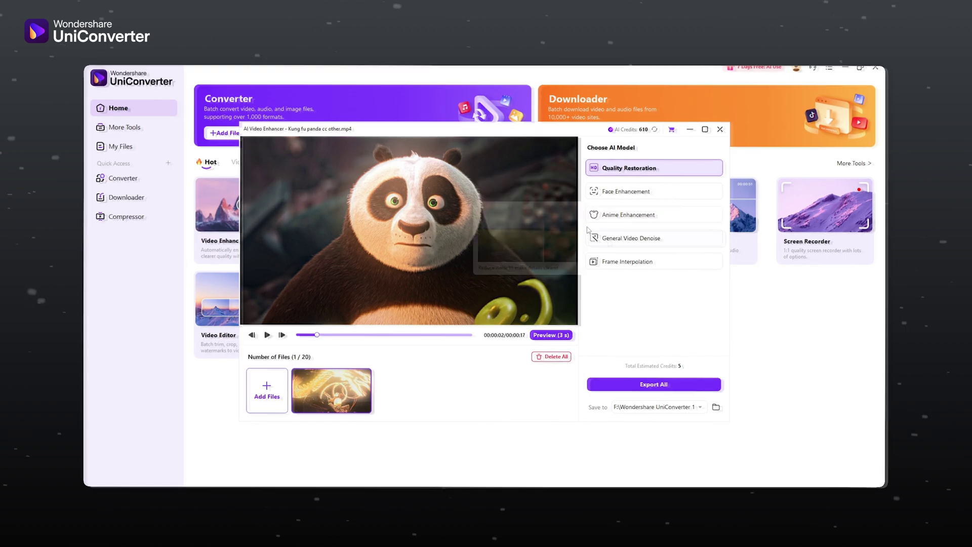
{"action": "left_click", "coordinate": [627, 192]}
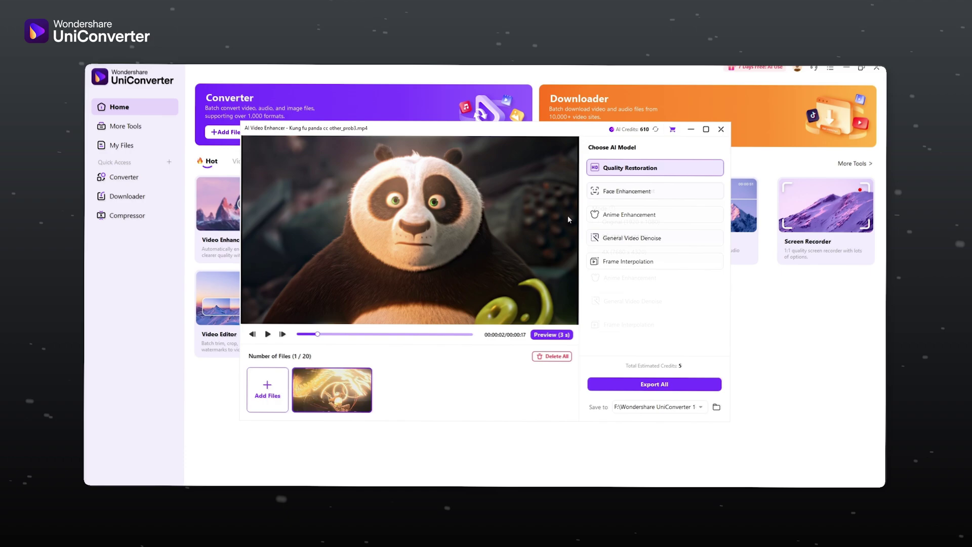
{"action": "left_click", "coordinate": [629, 215]}
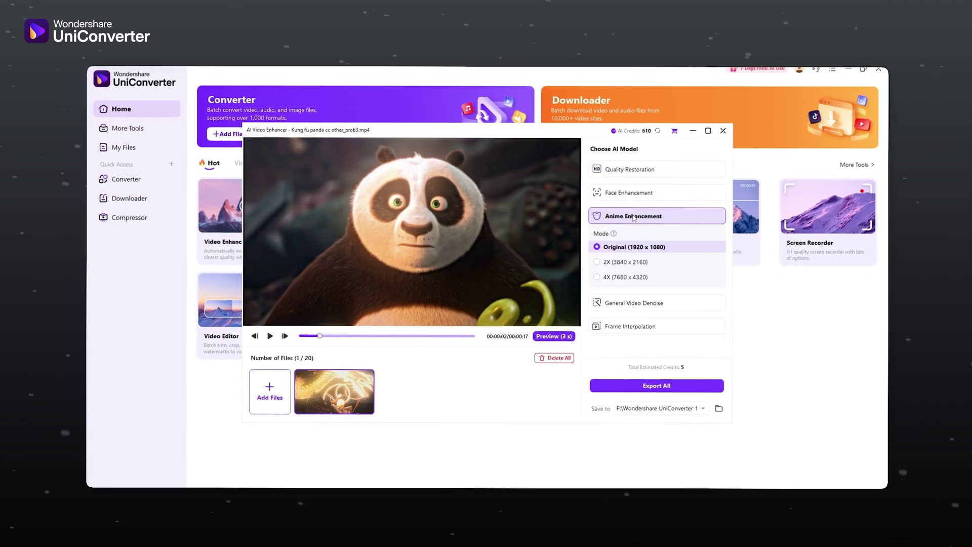